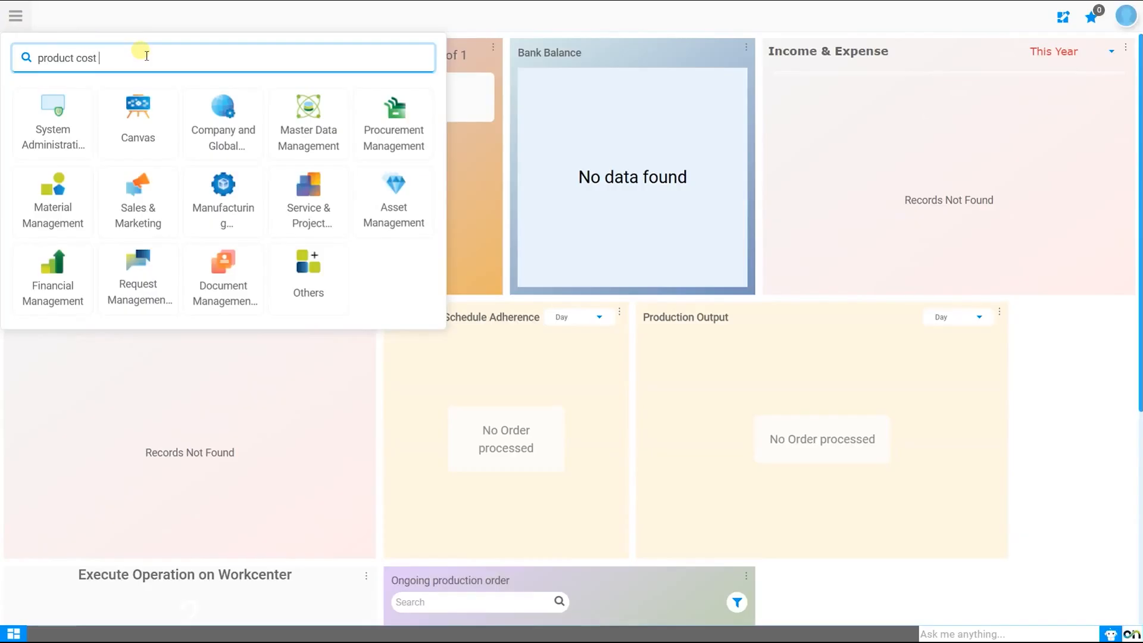
Open the Product Cost Element window from Material Management's Costing area and view the Average Invoice record.
key(Return)
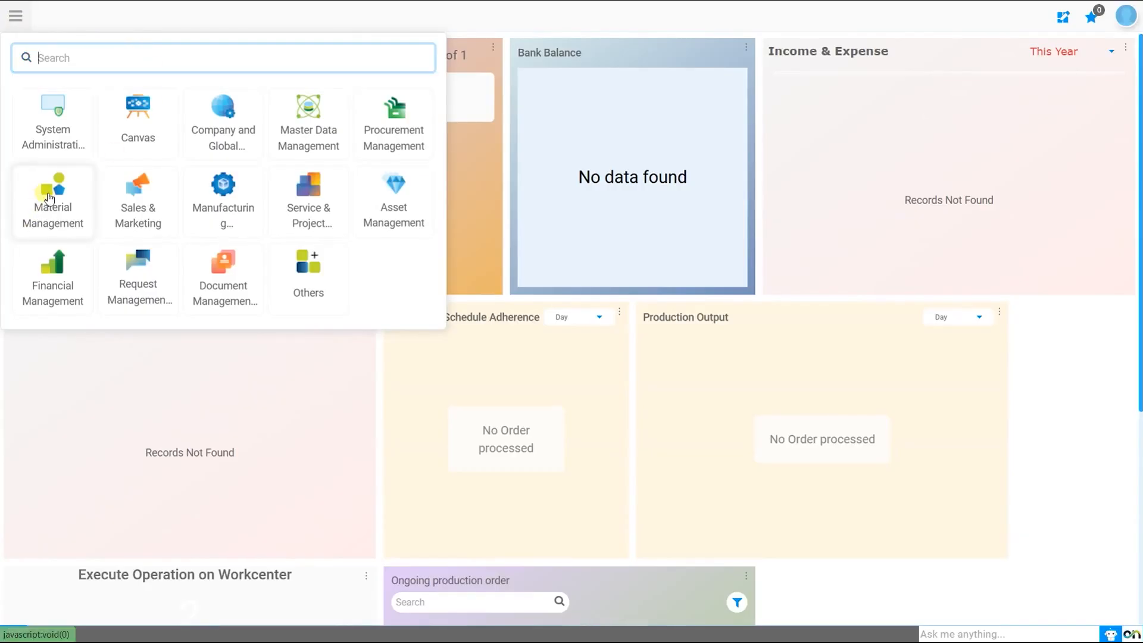
click(37, 225)
click(534, 16)
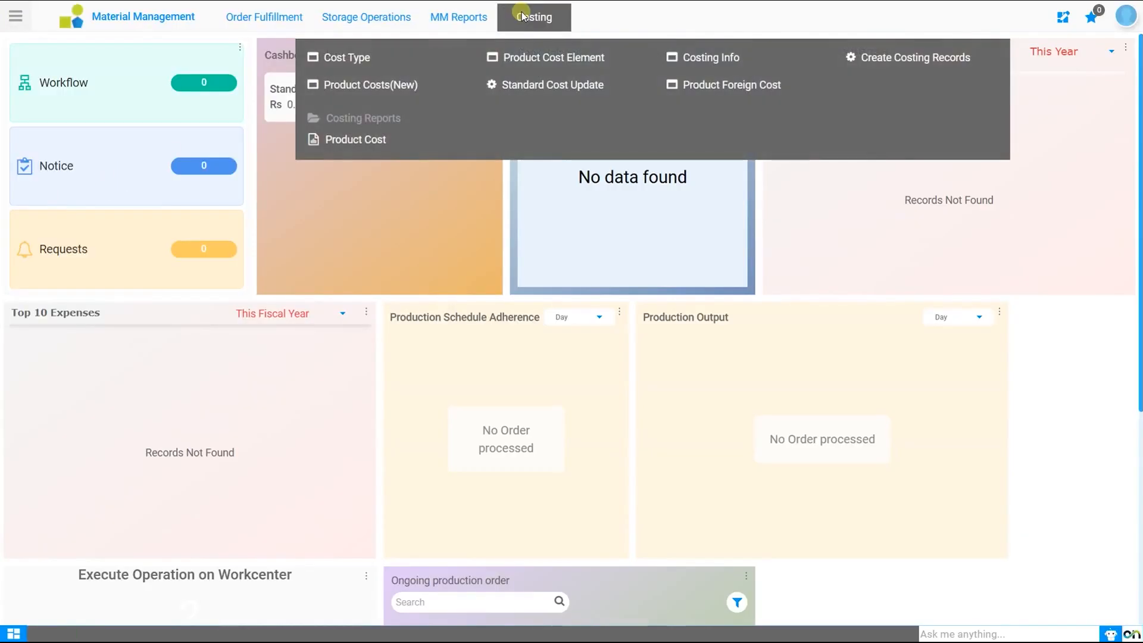
click(532, 64)
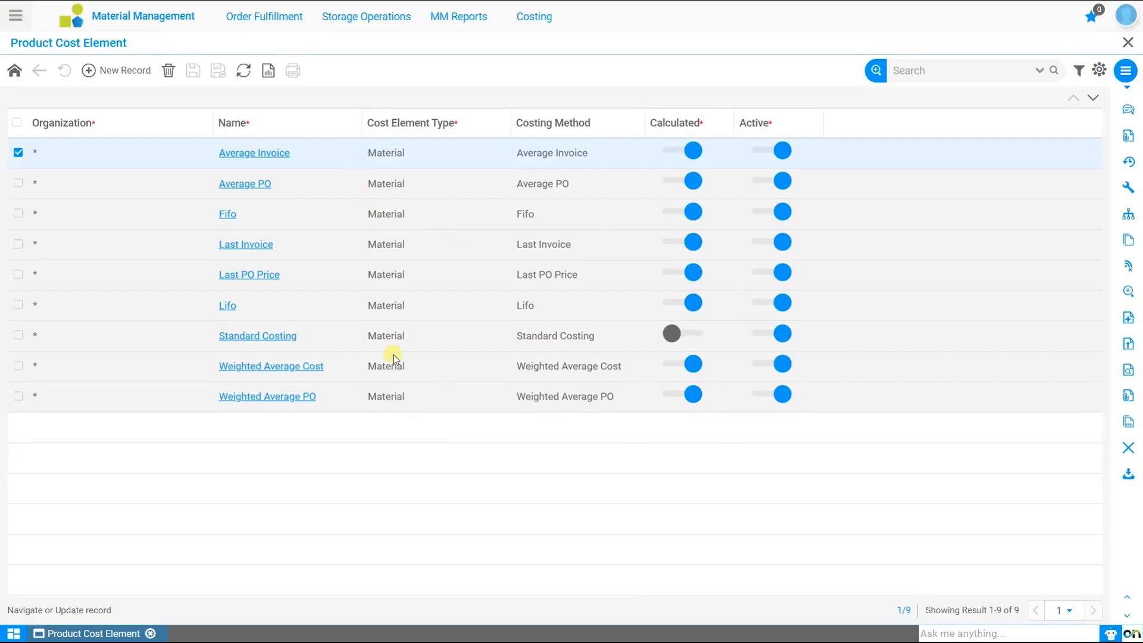
click(269, 156)
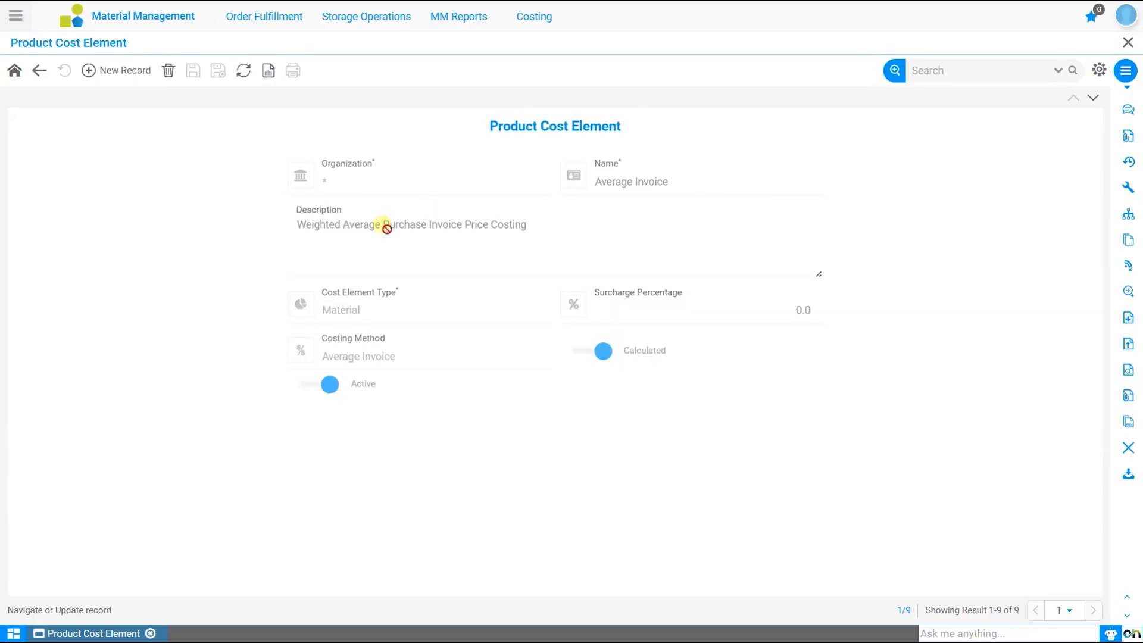
Open the login context settings in the user profile and apply them.
click(1126, 14)
click(969, 301)
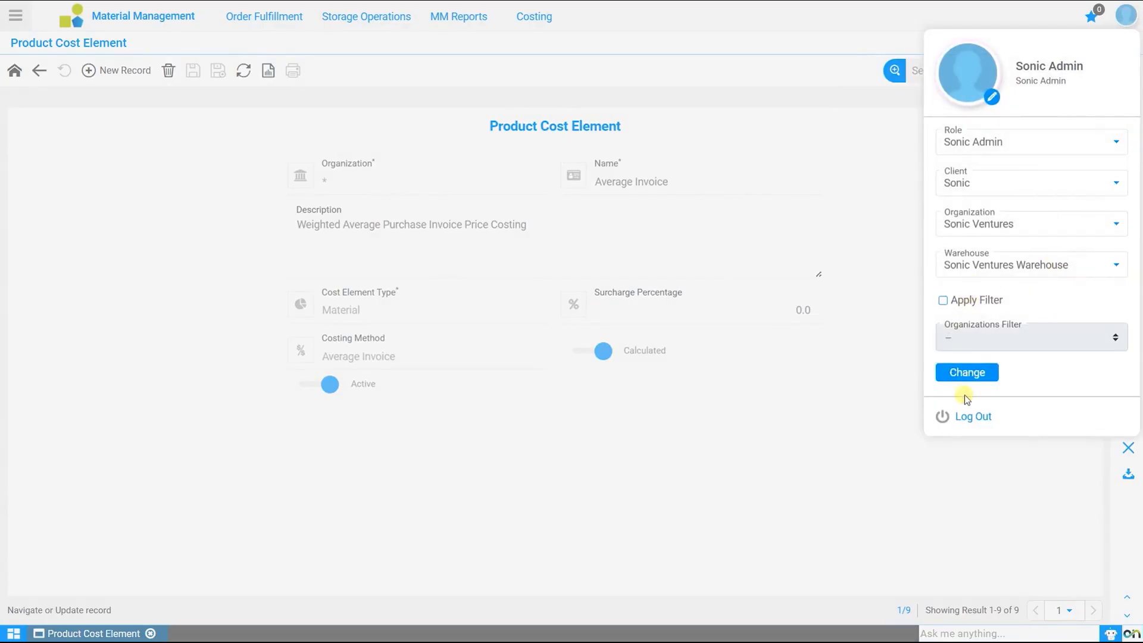
click(968, 373)
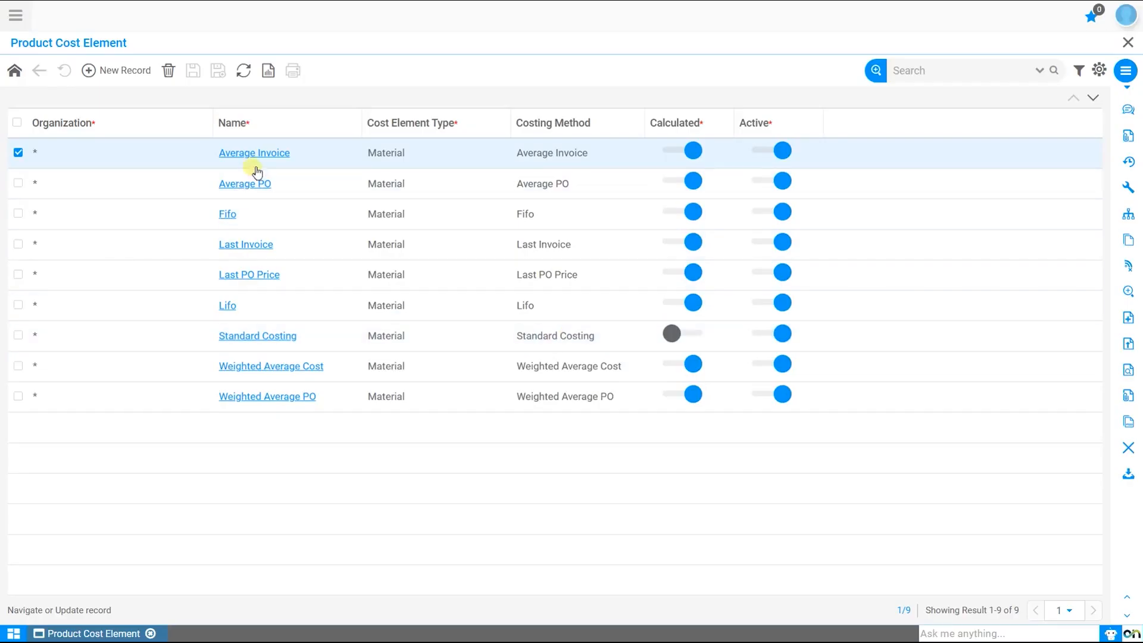
Create and save a cost element named Custom Cost with organization * and cost element type Material.
click(131, 72)
click(495, 184)
click(417, 197)
click(662, 195)
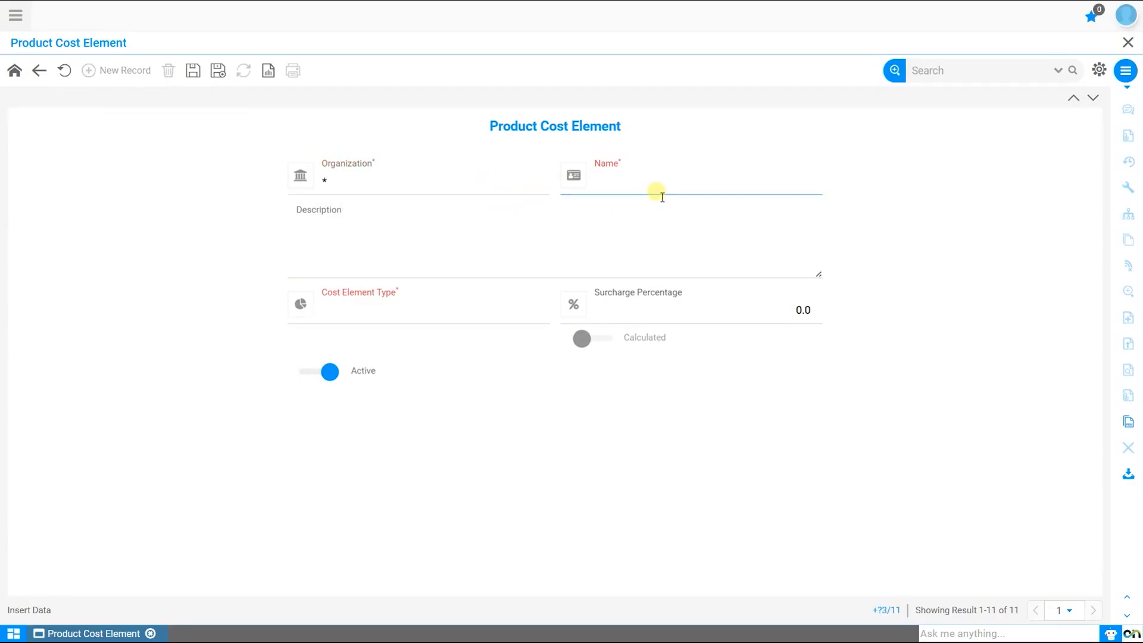
text(Custom Cost)
click(398, 304)
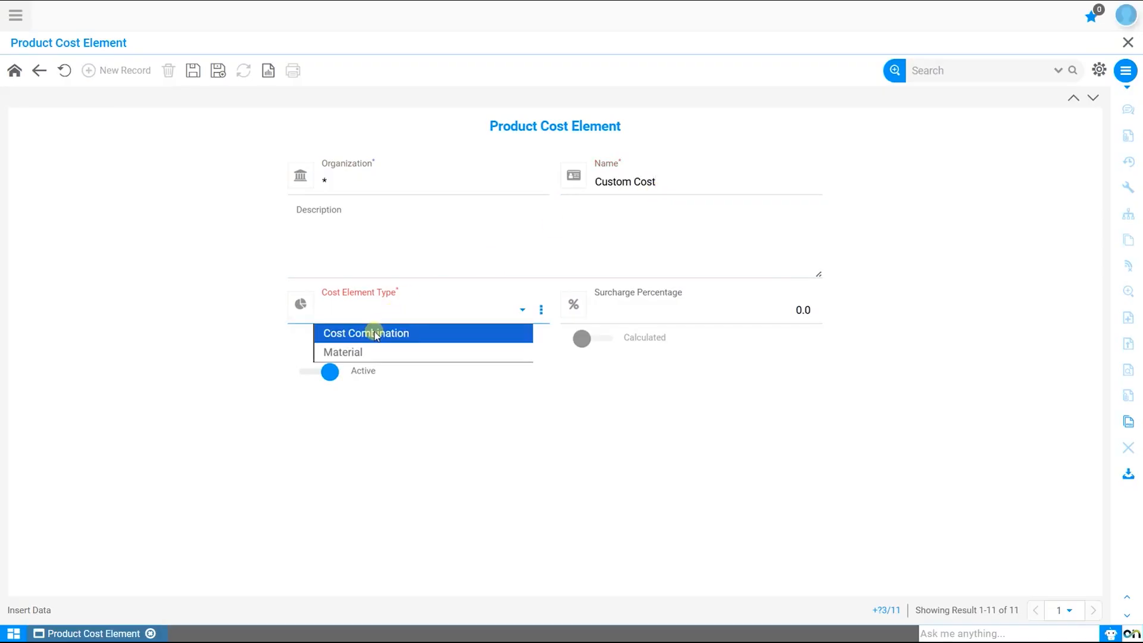
click(350, 352)
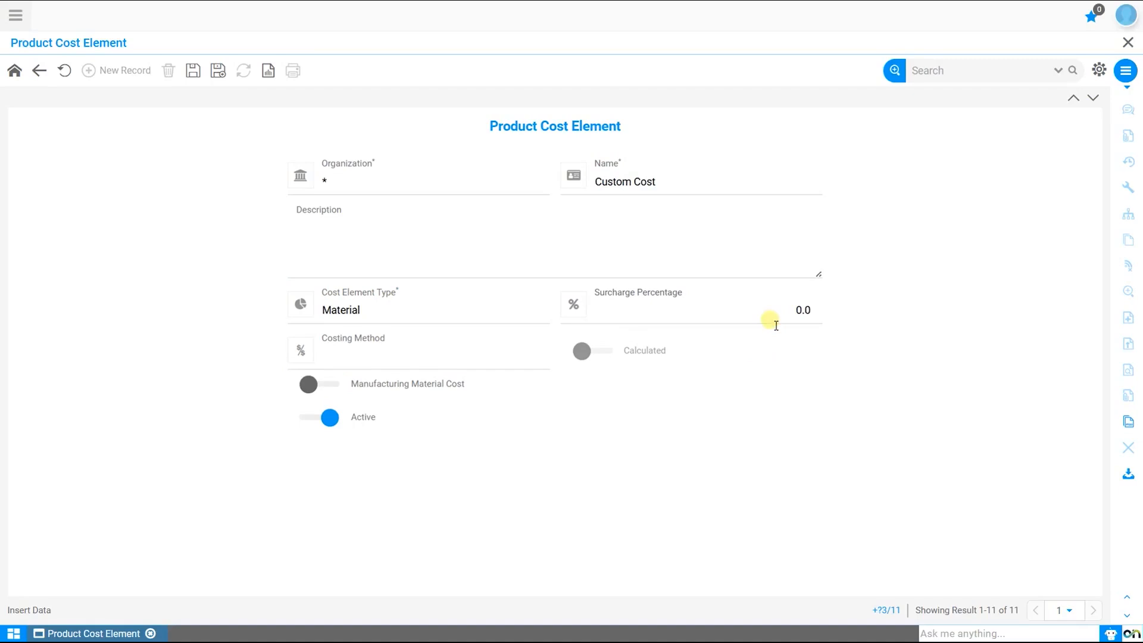
click(193, 70)
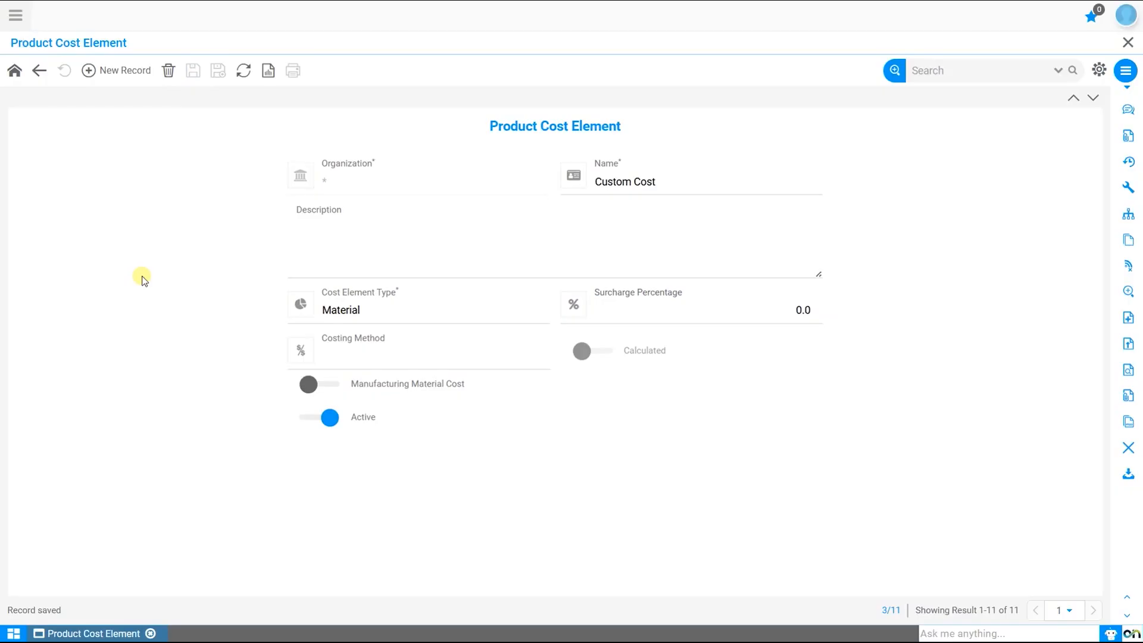
Create and save a cost element named Documentation with organization * and cost element type Material.
click(108, 70)
click(487, 185)
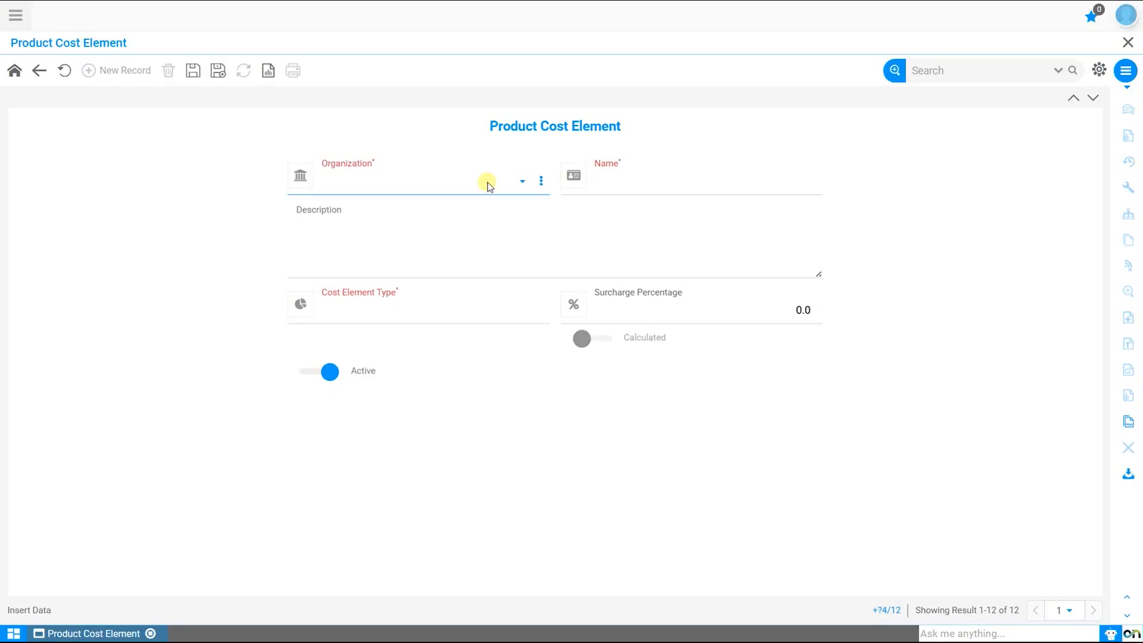
click(446, 181)
click(420, 198)
click(689, 184)
text(Documentation)
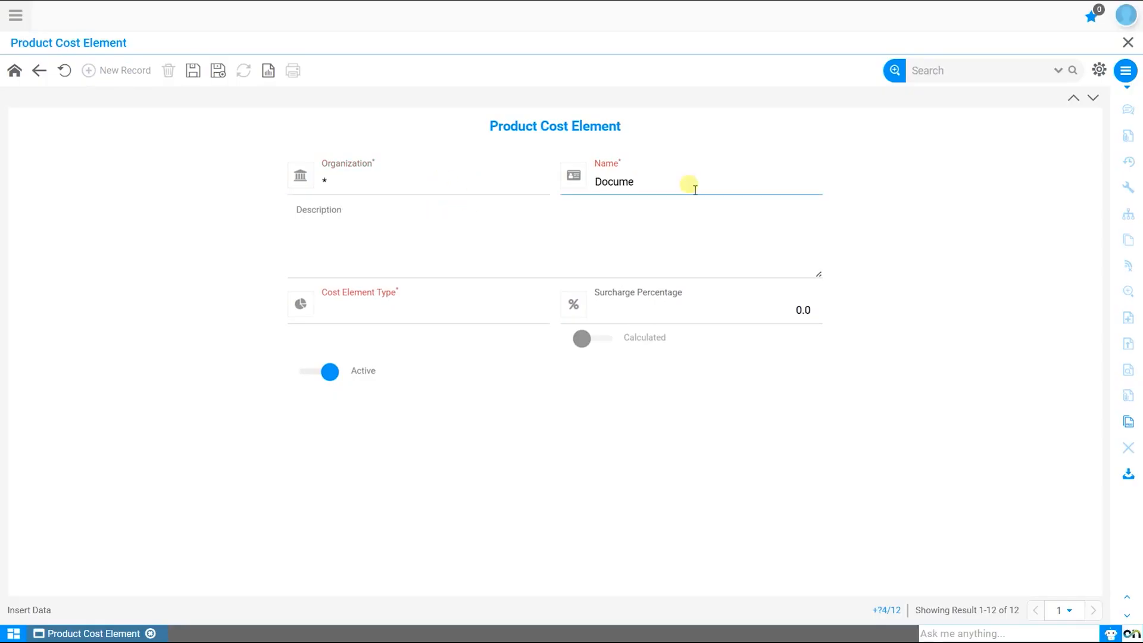
click(426, 309)
click(381, 350)
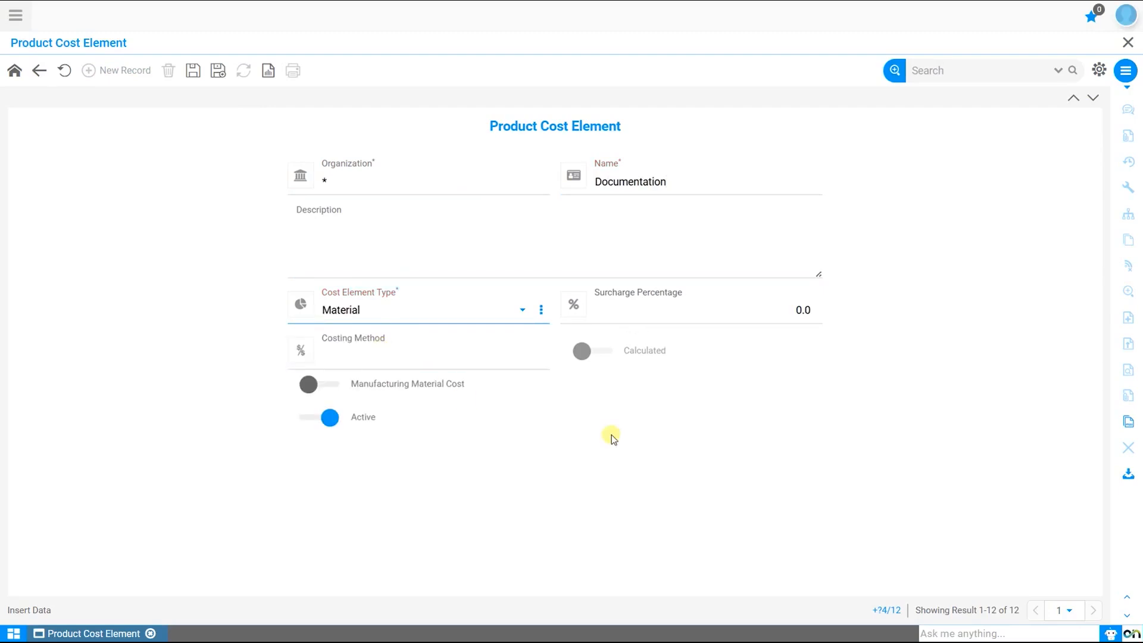
click(193, 70)
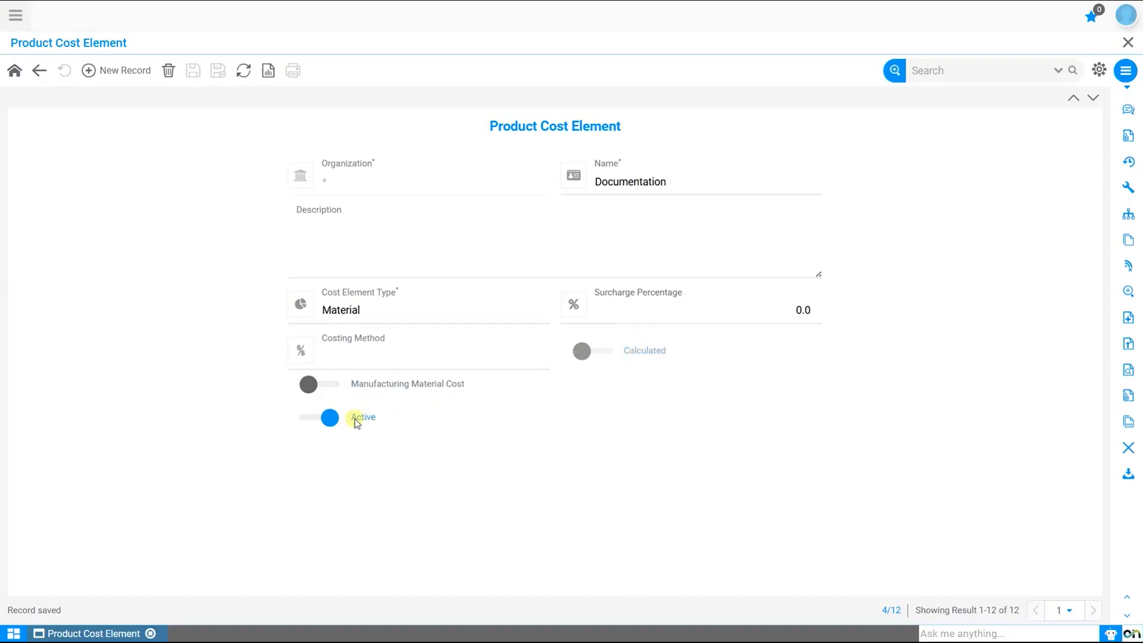
Create and save a cost element named WAI + Other Cost with Cost Combination as both its type and costing method.
click(125, 70)
click(641, 190)
text(W)
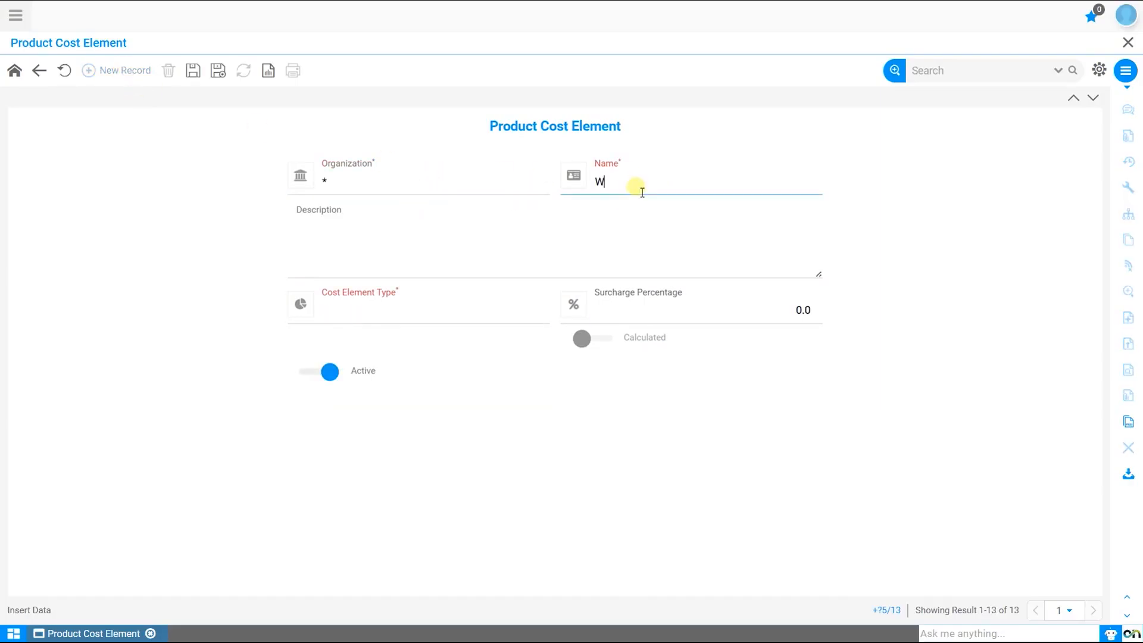
text(AI + Other Cost)
click(400, 308)
click(390, 332)
click(393, 340)
click(388, 418)
click(193, 71)
Add element line 10 with the Weighted Average Cost element to WAI + Other Cost and save it.
click(959, 186)
click(149, 78)
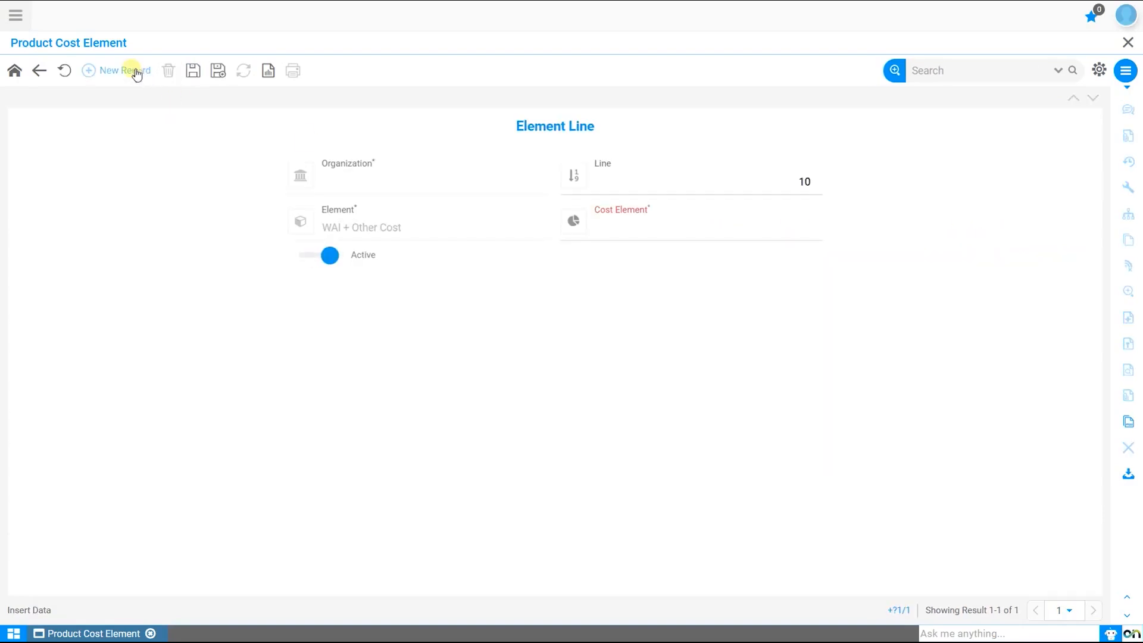
click(673, 233)
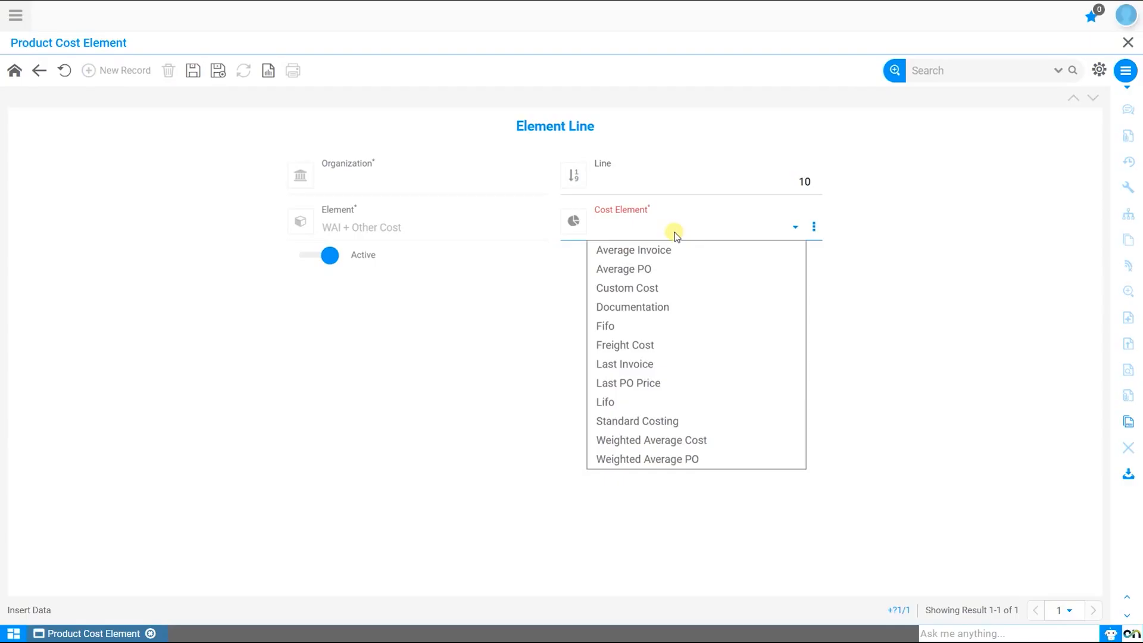
click(677, 440)
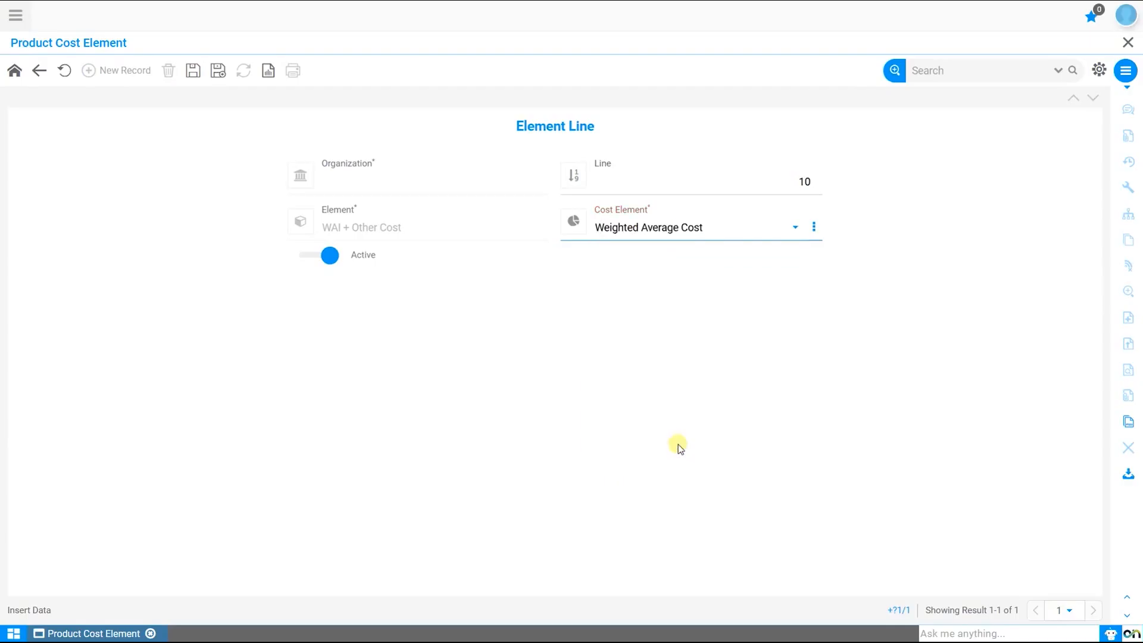
click(192, 71)
Add element line 20 with the Custom Cost element and save it.
click(102, 71)
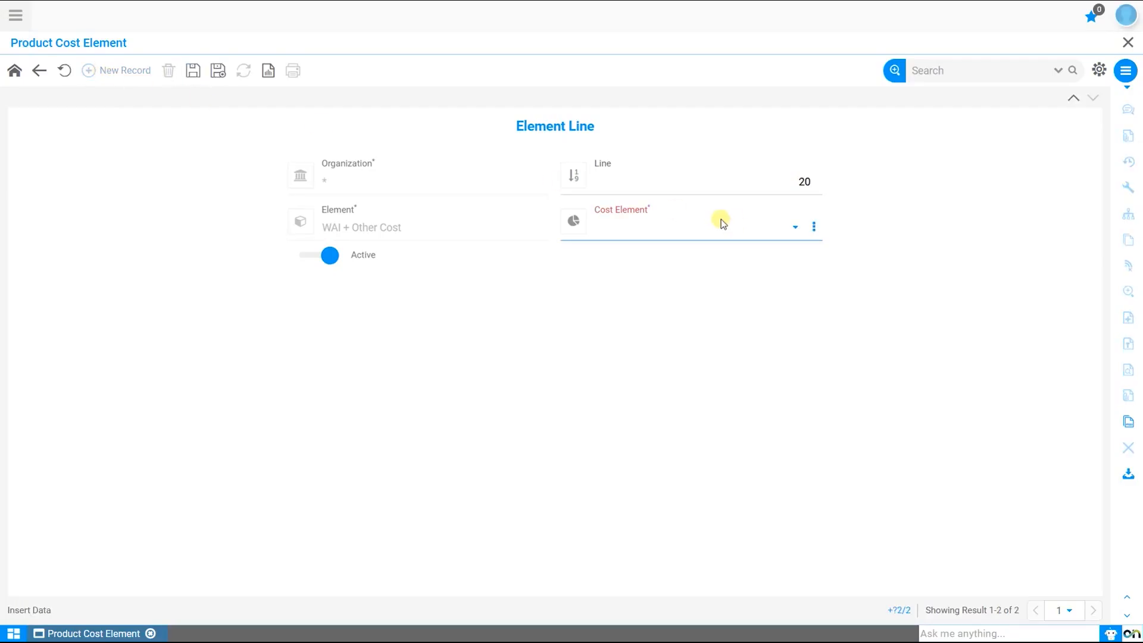
click(704, 225)
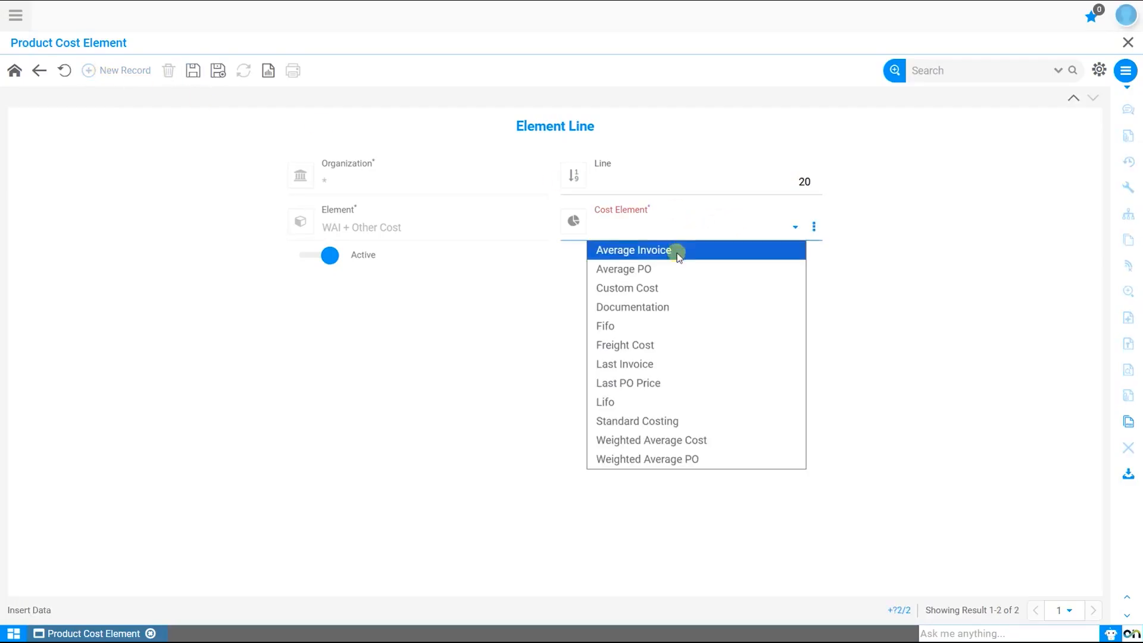
click(677, 288)
click(193, 70)
Add element line 30 with the Freight Cost element and save it.
click(101, 71)
click(619, 231)
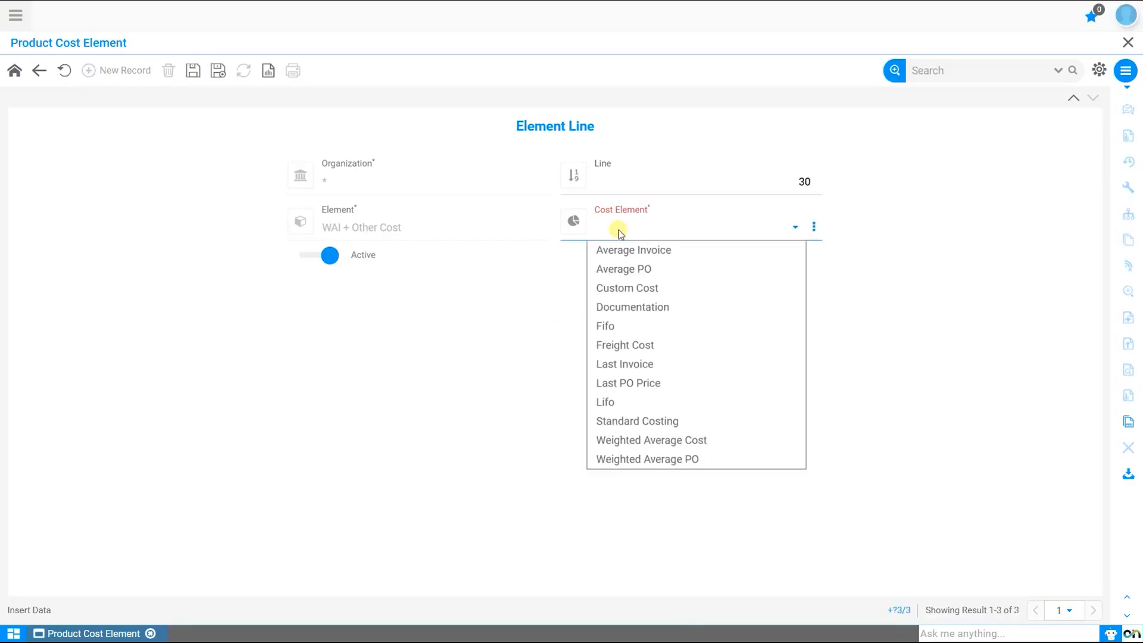
click(623, 344)
click(193, 71)
Add element line 40 with the Documentation element and save it.
click(119, 70)
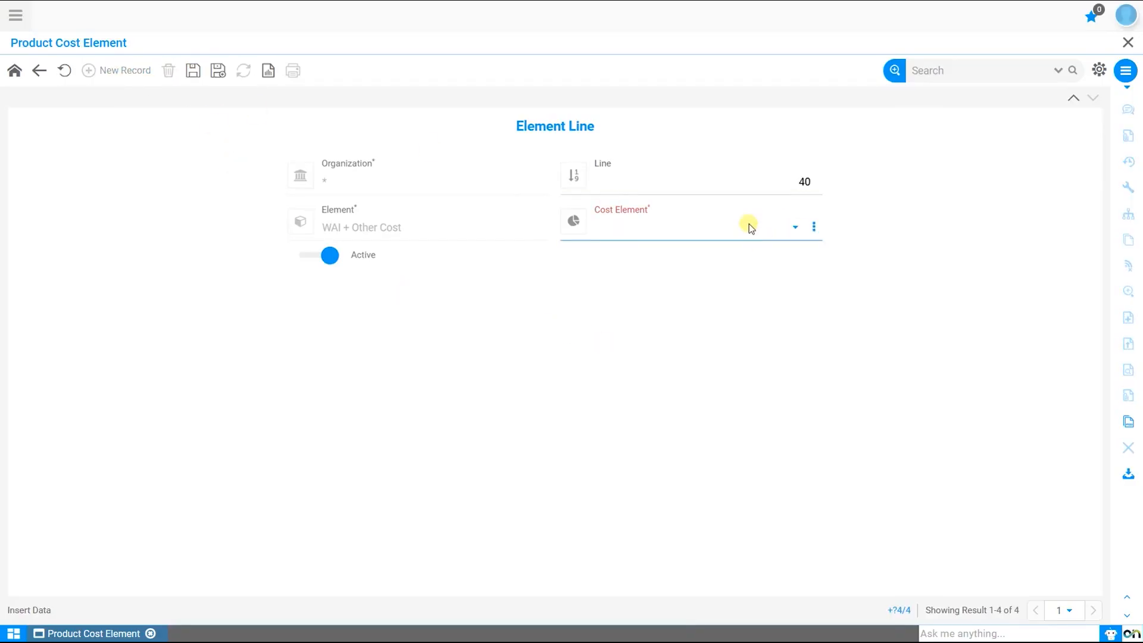
click(748, 225)
click(679, 307)
click(193, 70)
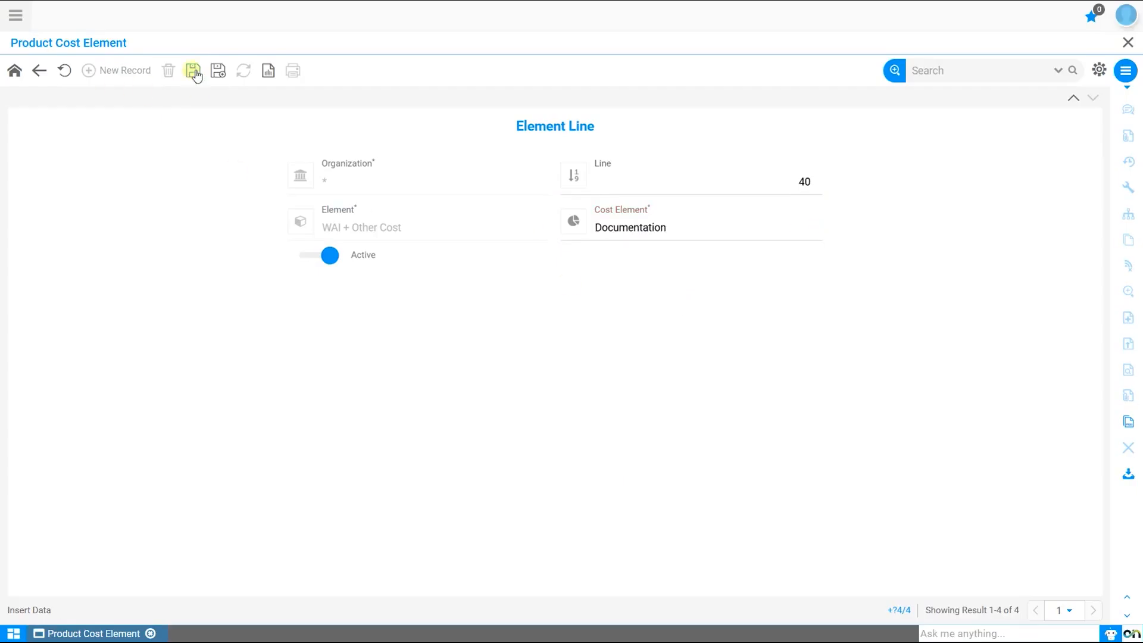
Show the element lines of WAI + Other Cost as a list and review each line's cost element.
click(37, 69)
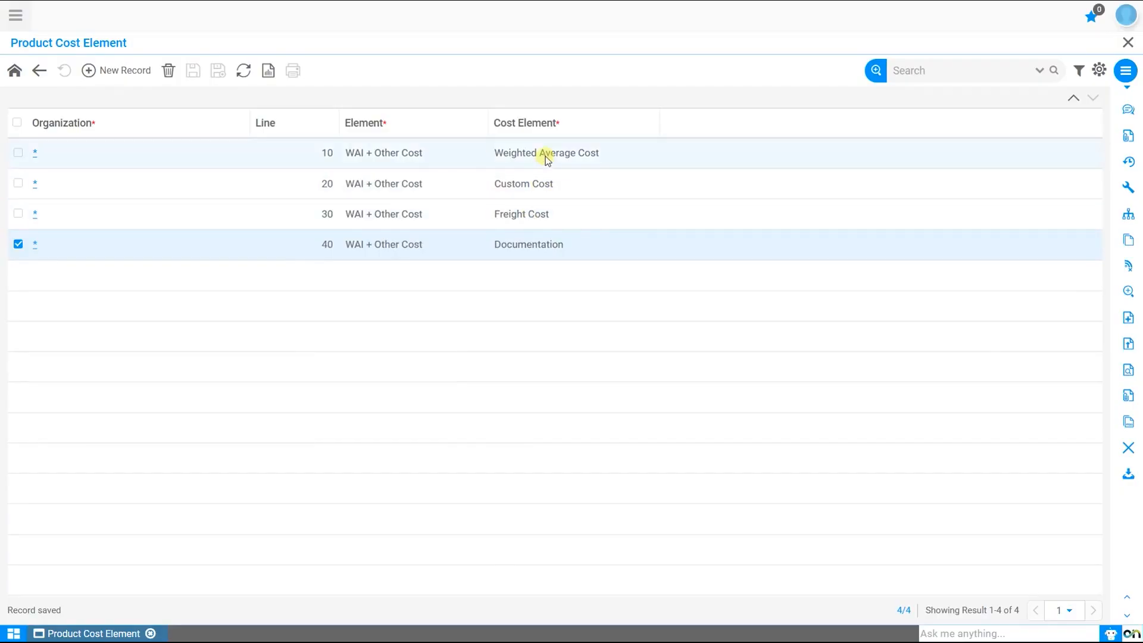
drag(547, 190, 547, 241)
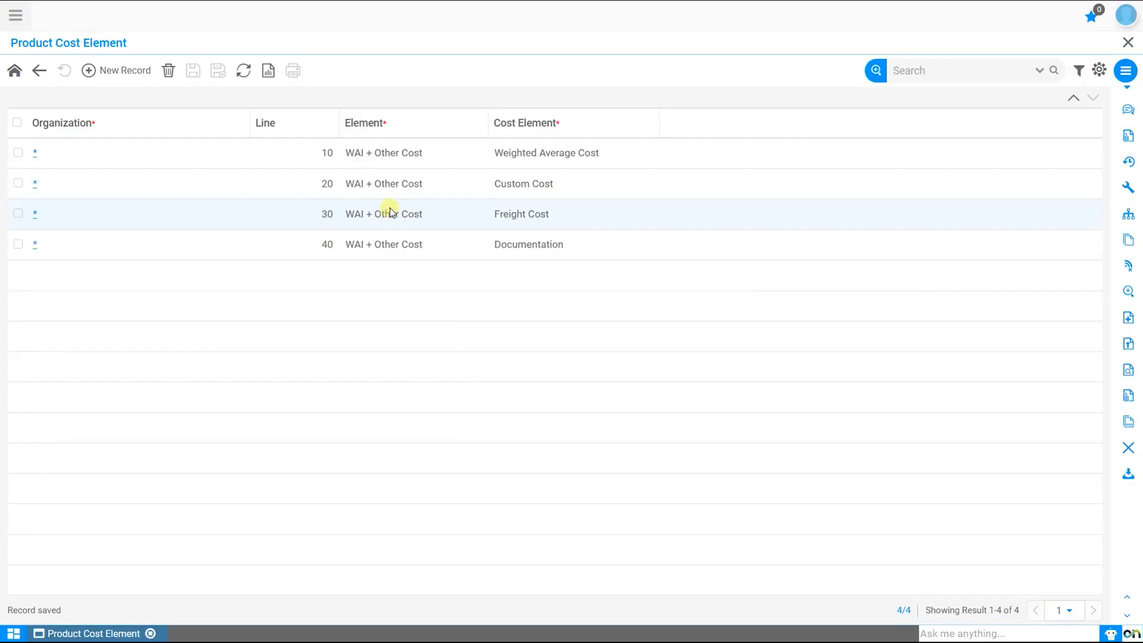
click(566, 156)
click(552, 184)
click(545, 215)
click(539, 242)
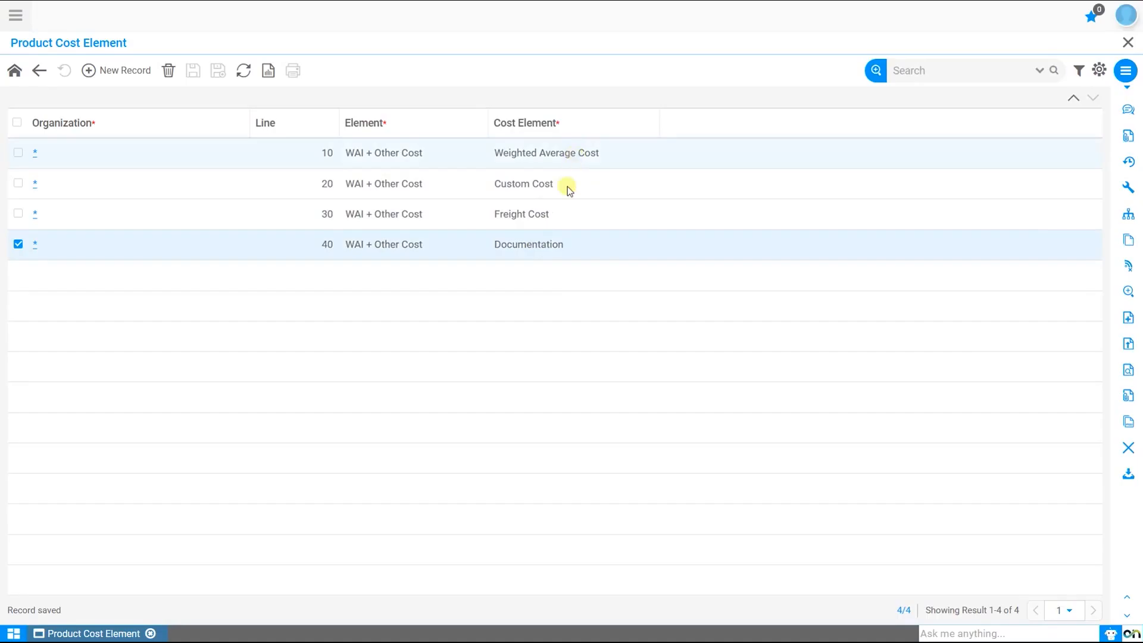
shift+click(554, 243)
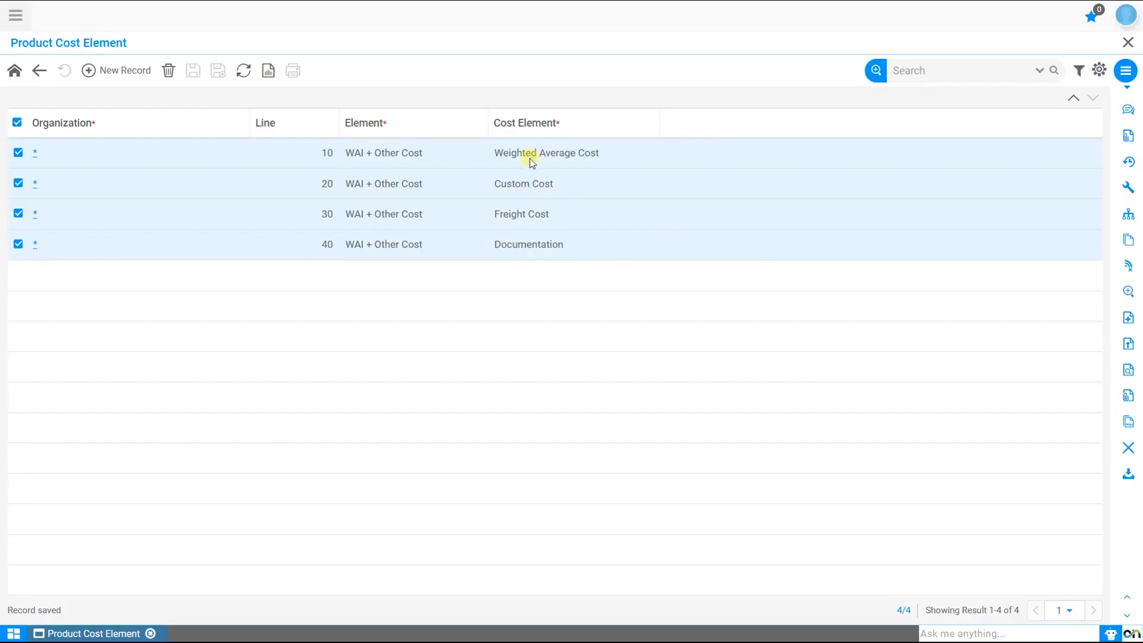
Return to the WAI + Other Cost record, review its Calculate Cost option, and go back to the cost element list.
click(17, 71)
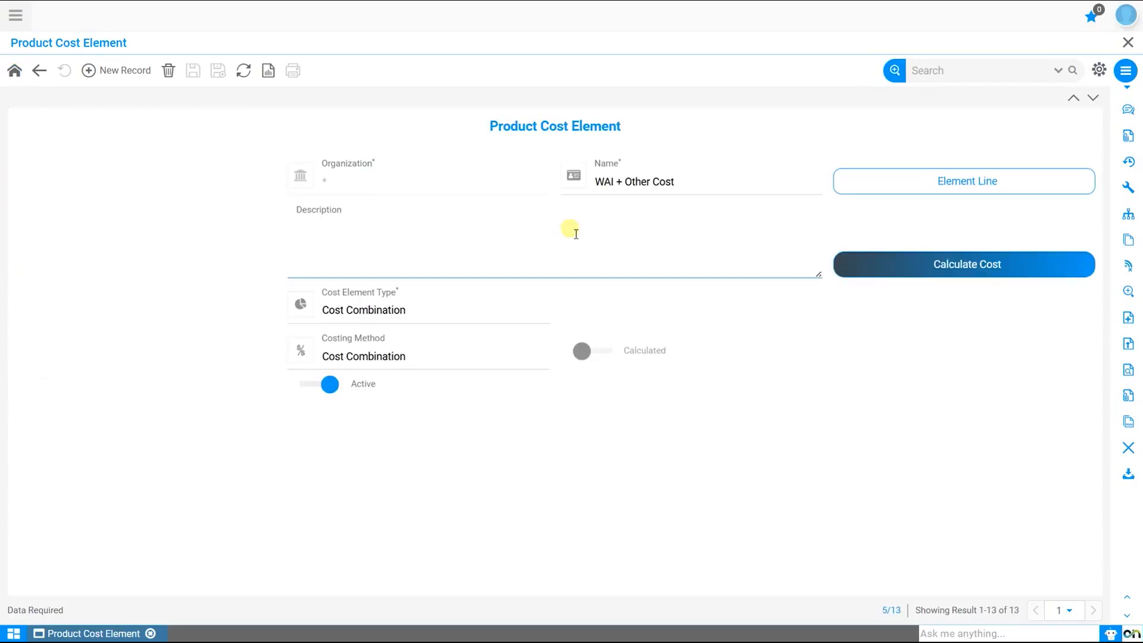
click(1013, 277)
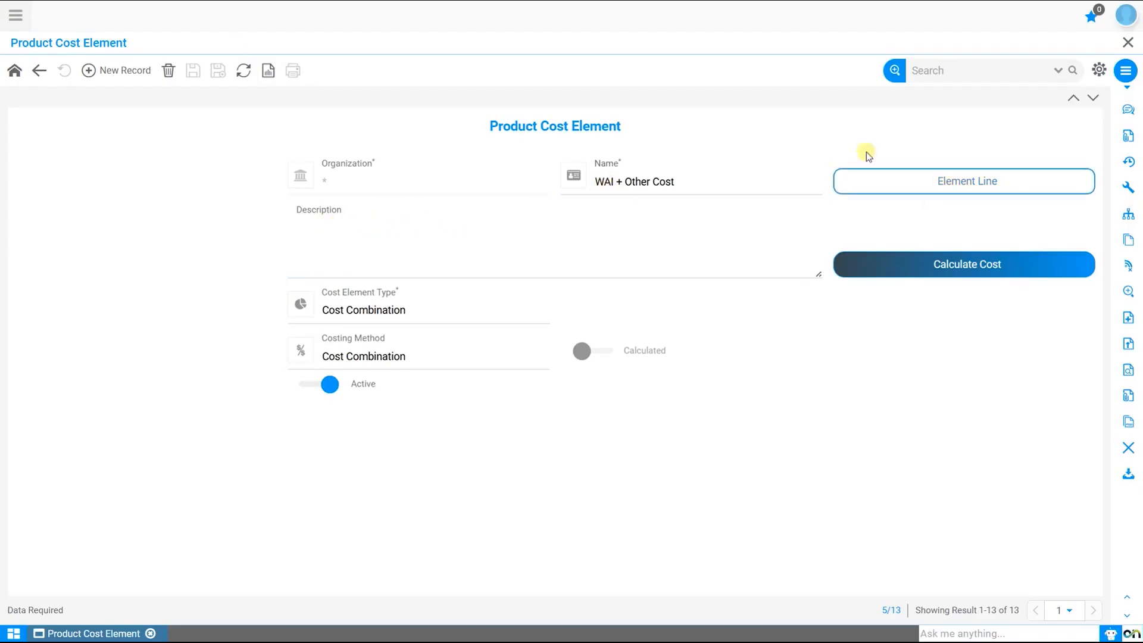
click(39, 70)
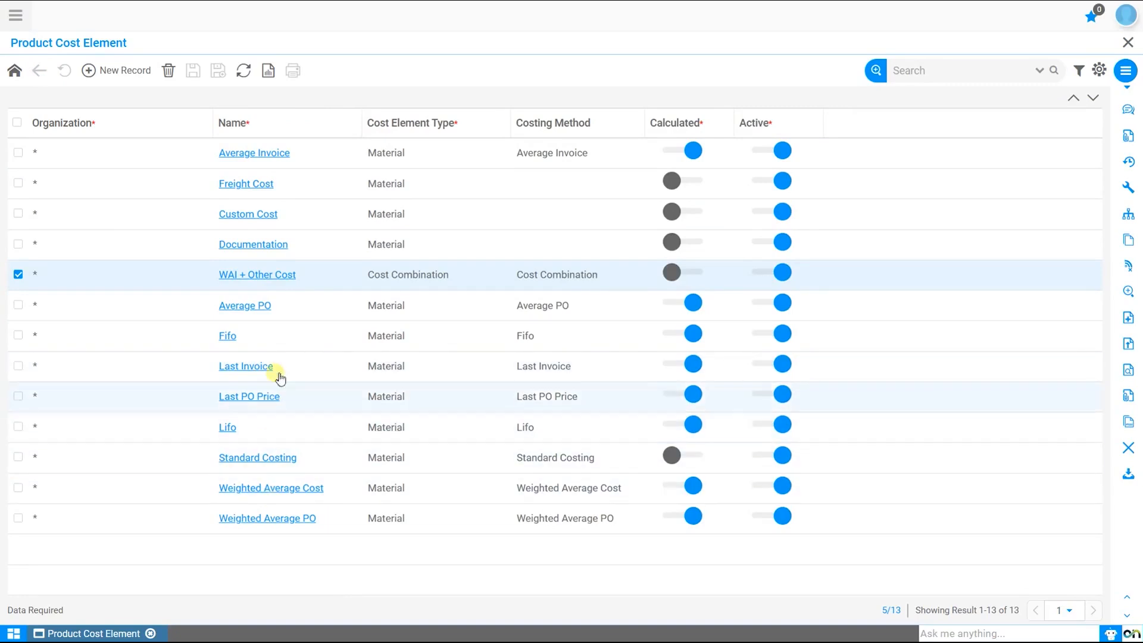
click(128, 72)
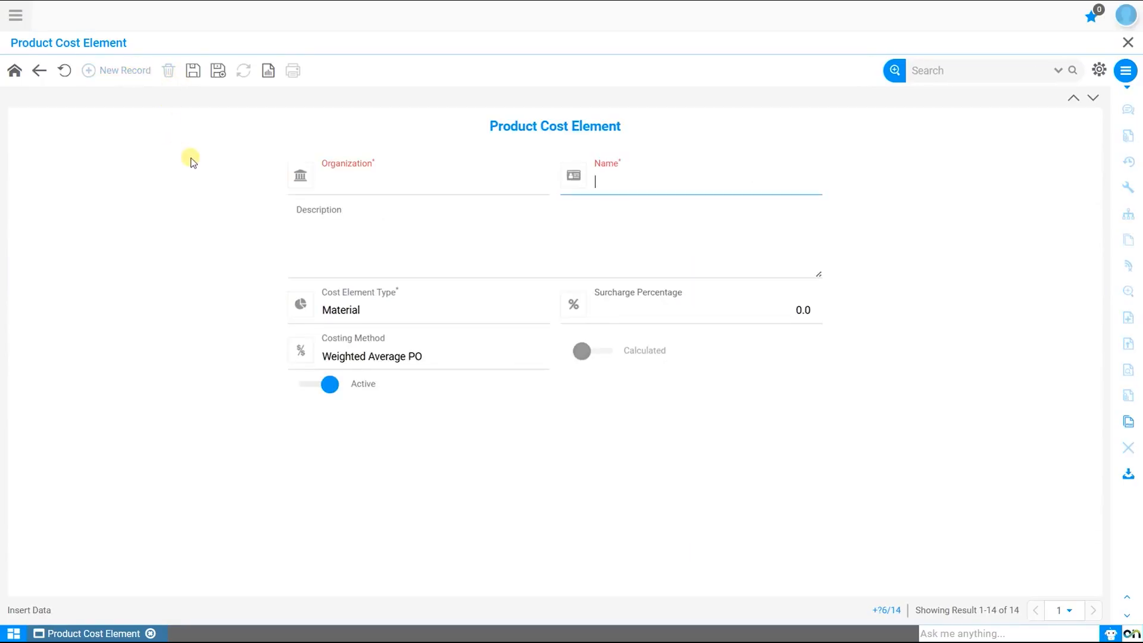
click(64, 70)
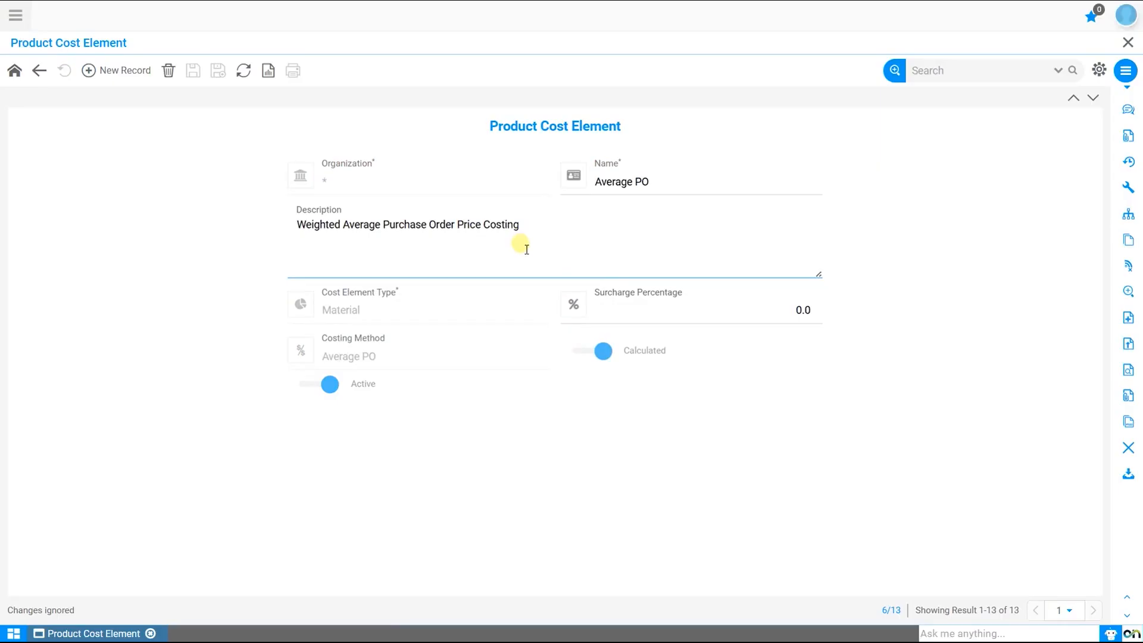
click(40, 71)
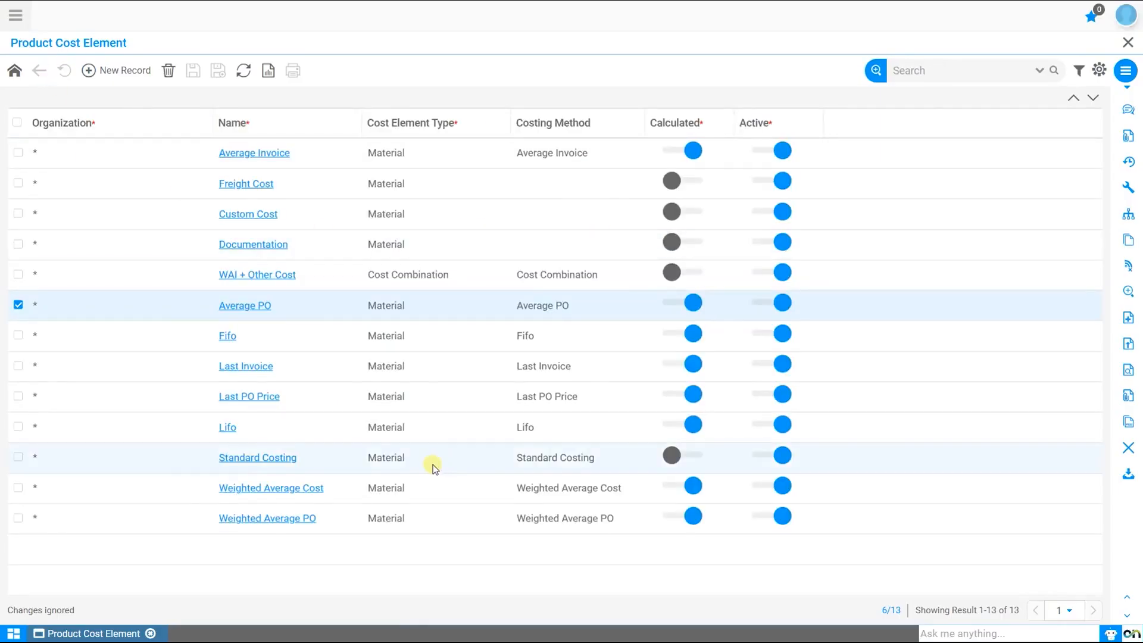
Examine the Weighted Average PO and Weighted Average Cost rows in the cost element list.
click(410, 519)
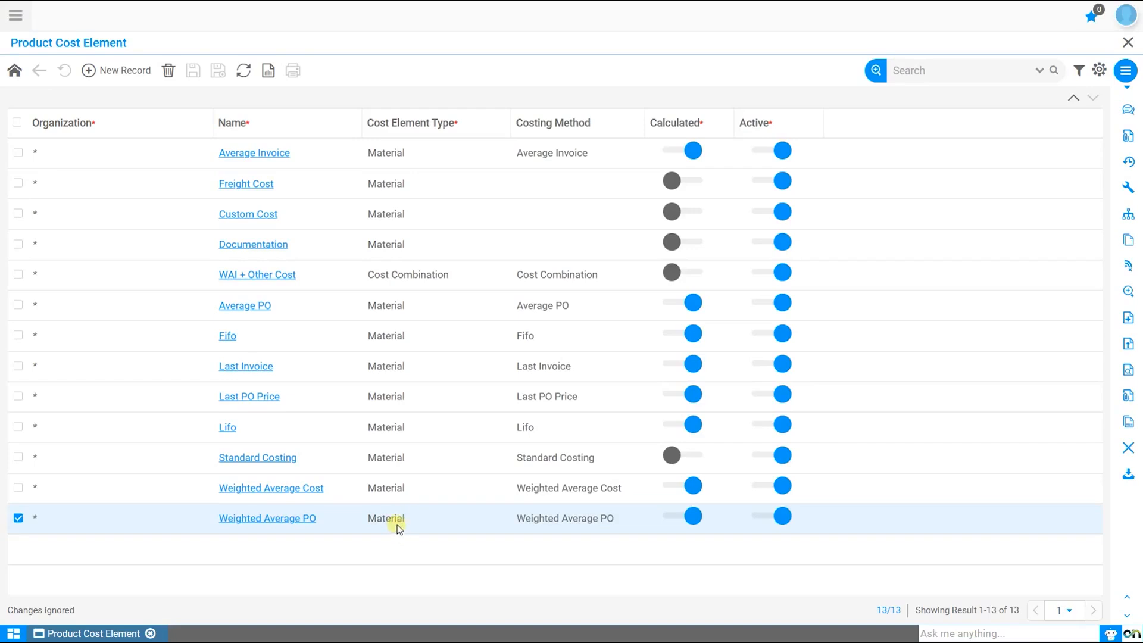
click(396, 488)
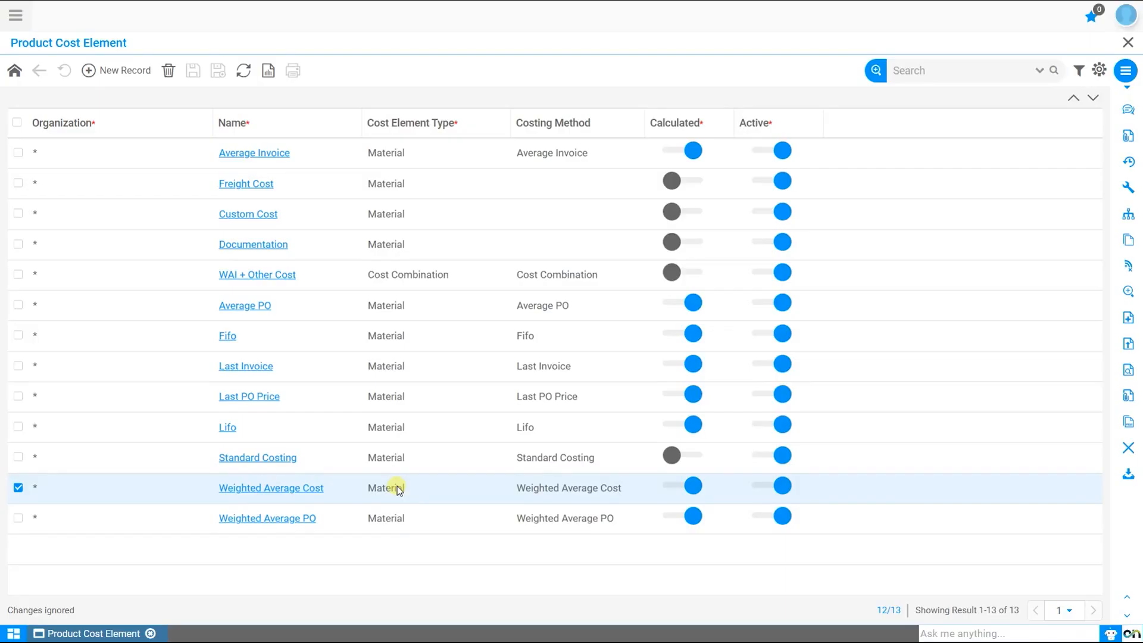
Examine the Standard Costing, Lifo, Fifo and Average PO rows in the cost element list.
click(416, 462)
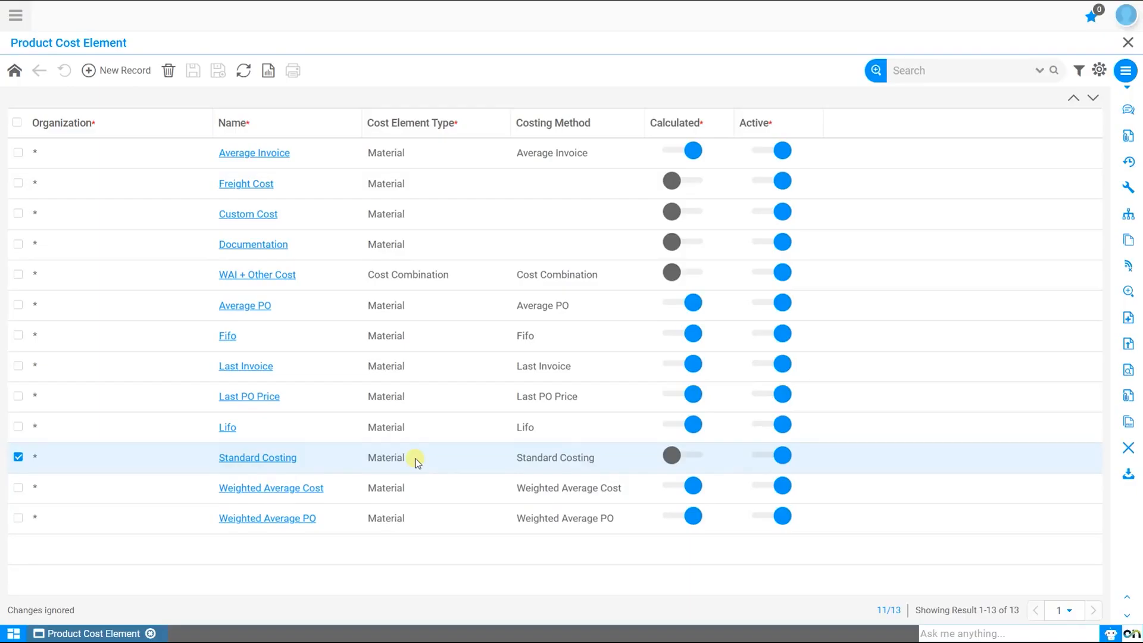
click(400, 429)
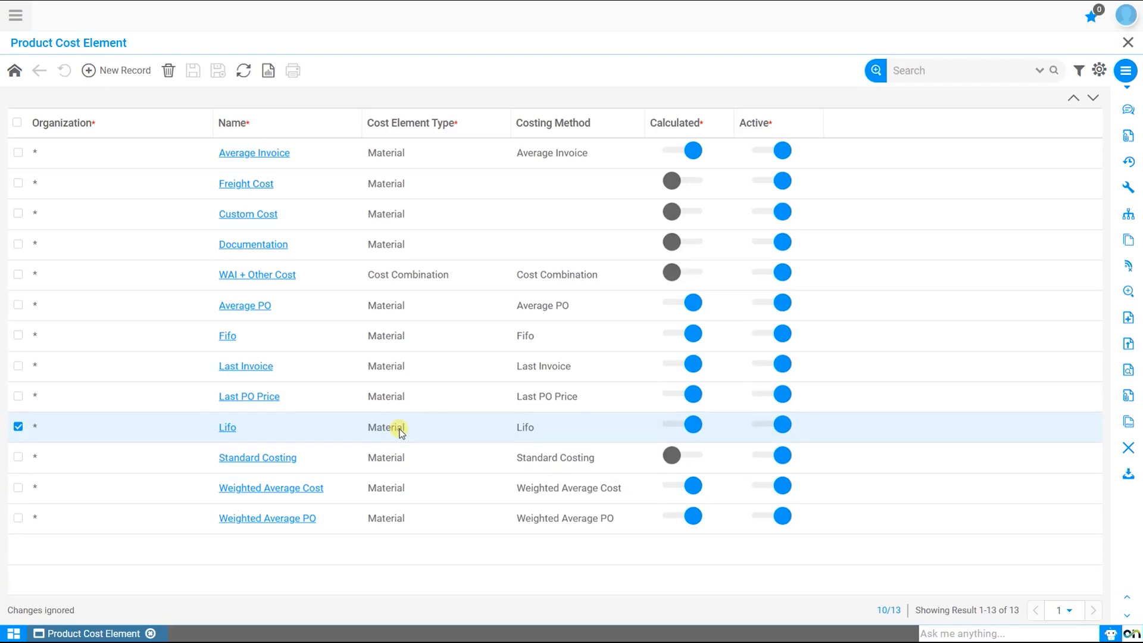
click(397, 337)
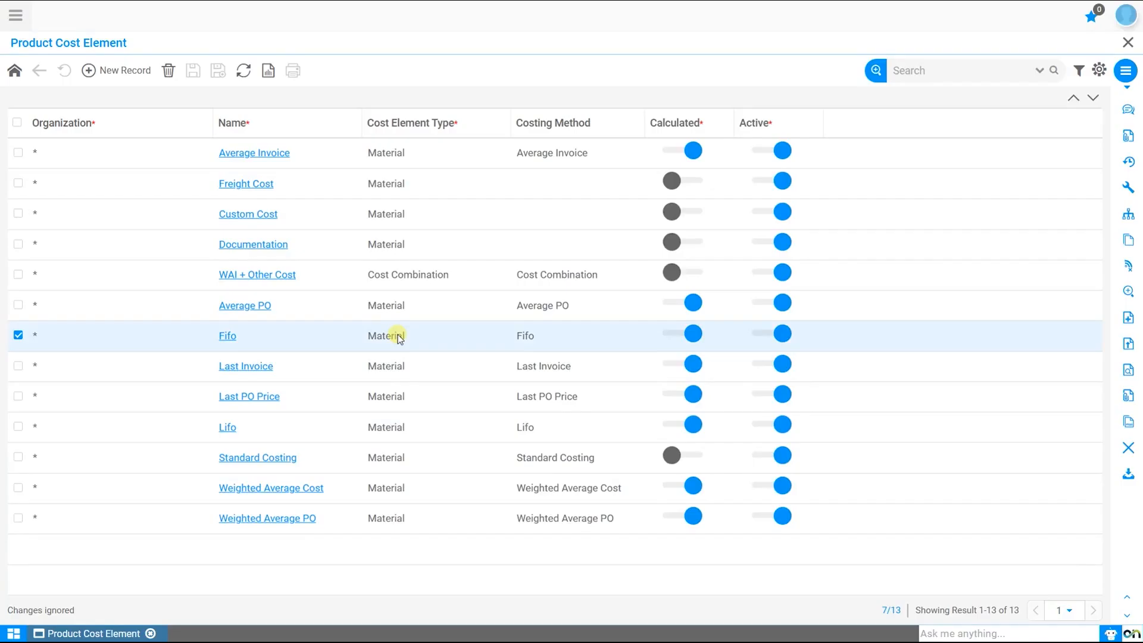
click(392, 310)
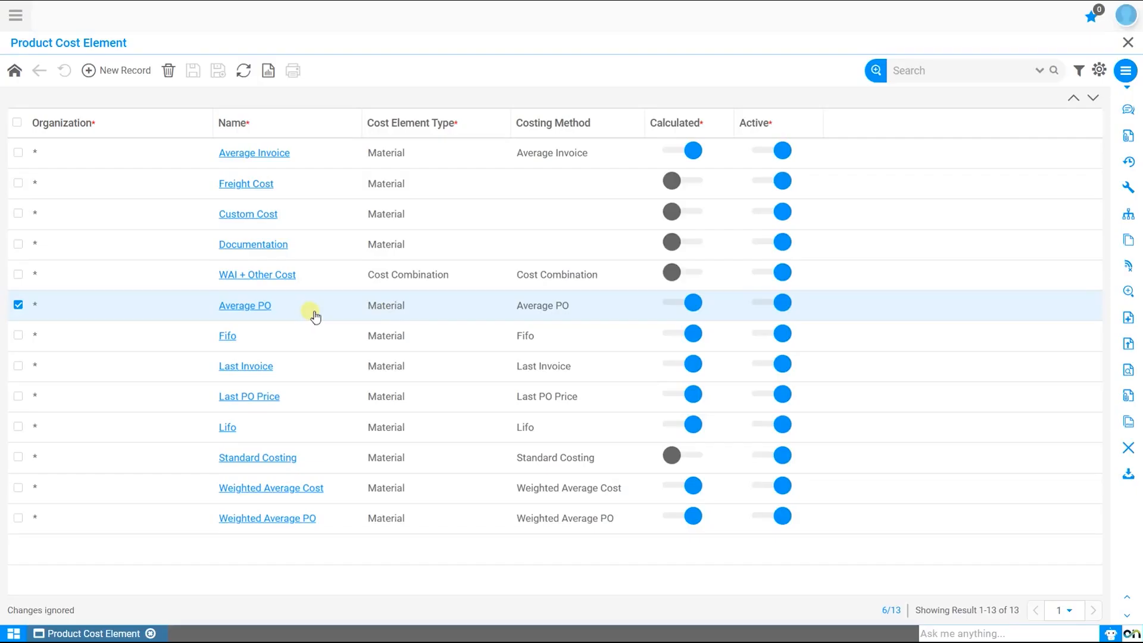
Examine the WAI + Other Cost and Average Invoice rows, and select the Freight Cost, Custom Cost and Documentation rows together for review.
click(391, 275)
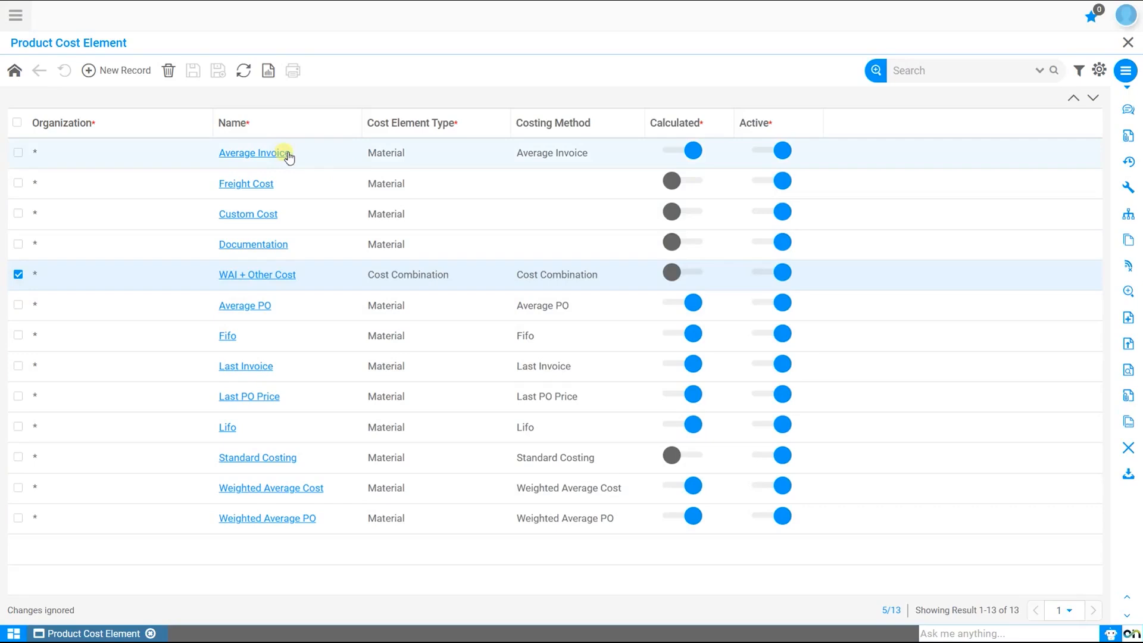
click(383, 153)
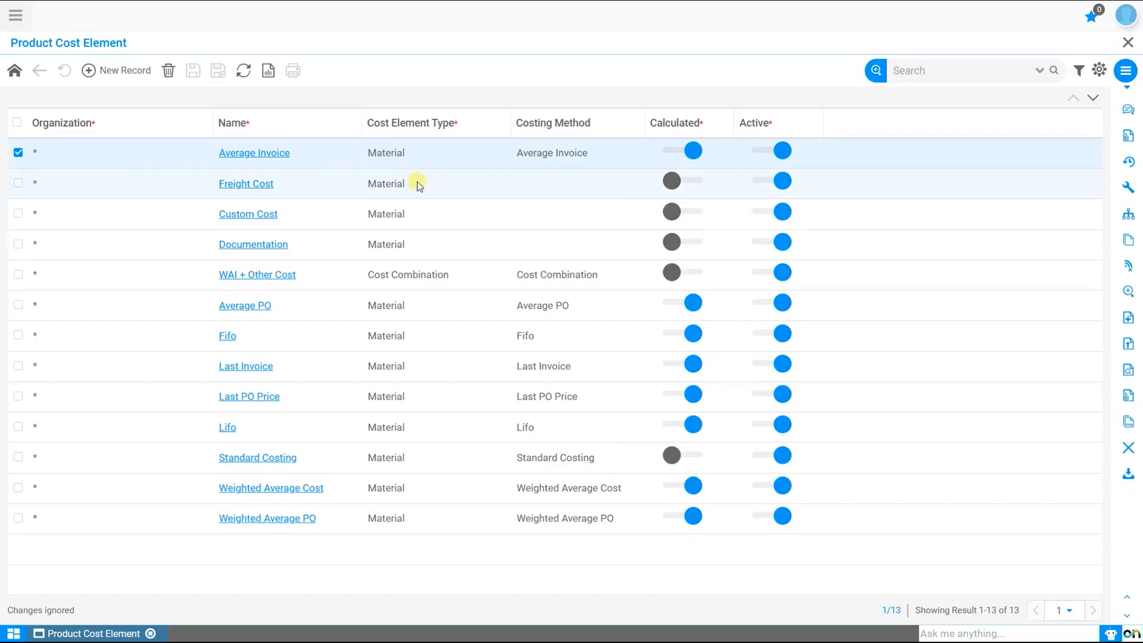
drag(417, 182, 420, 238)
drag(432, 191, 422, 243)
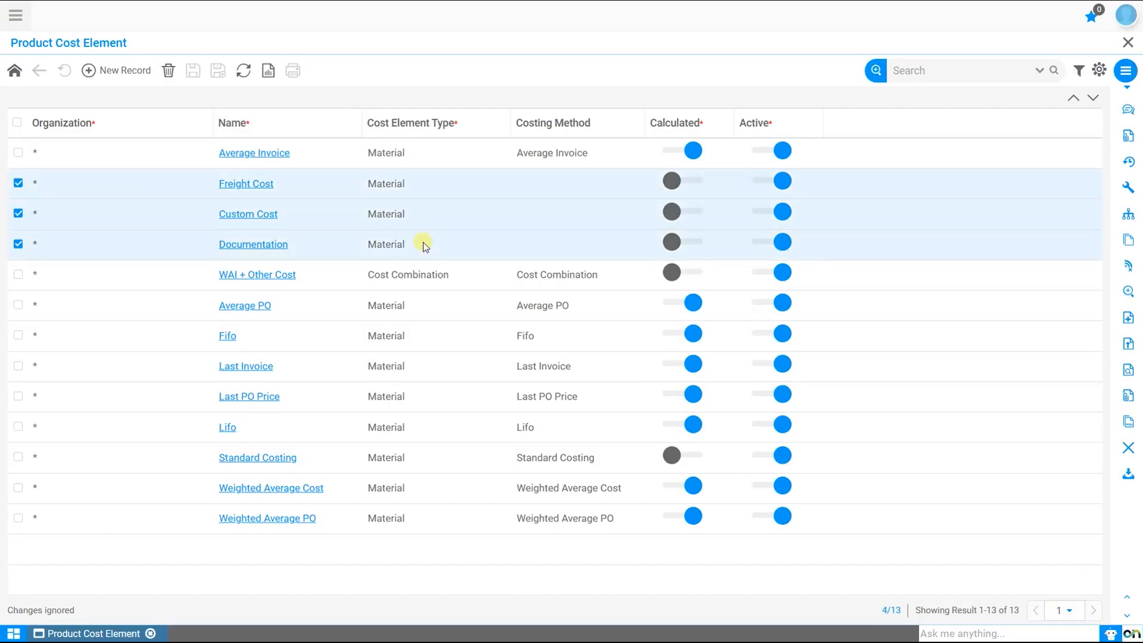